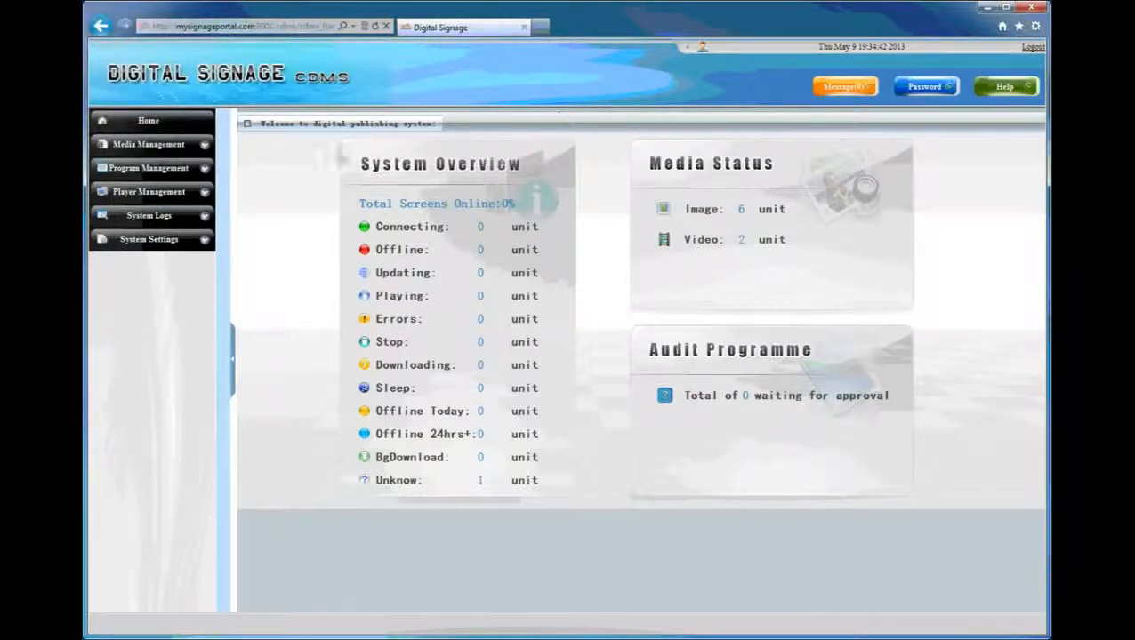
- Create a new playlist called Playname based on the user template named Template
click(203, 169)
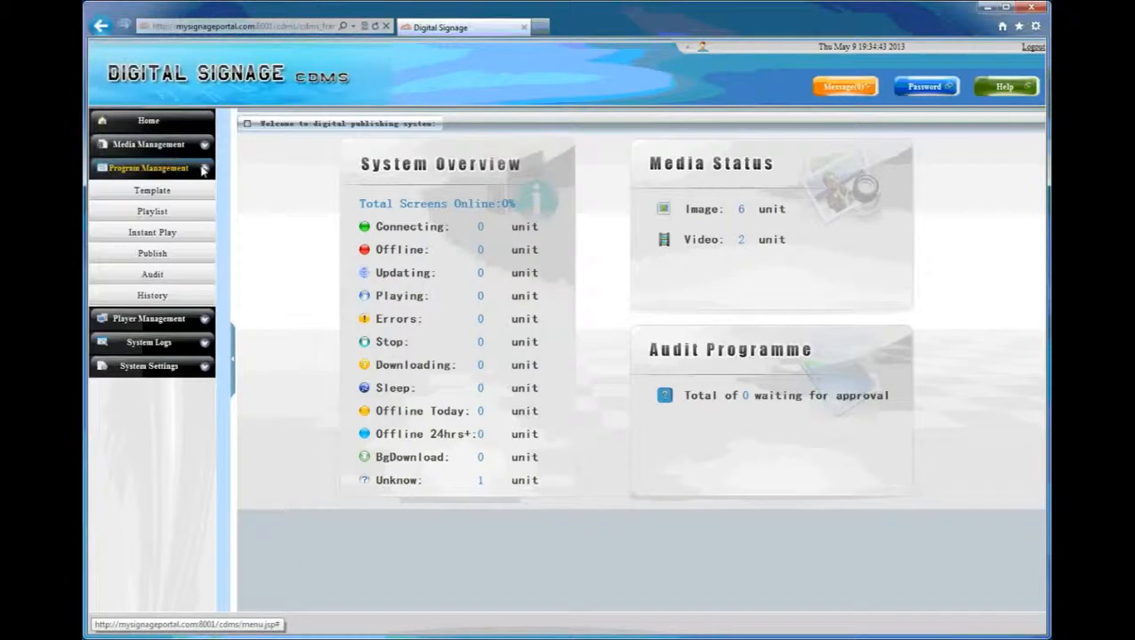
click(197, 214)
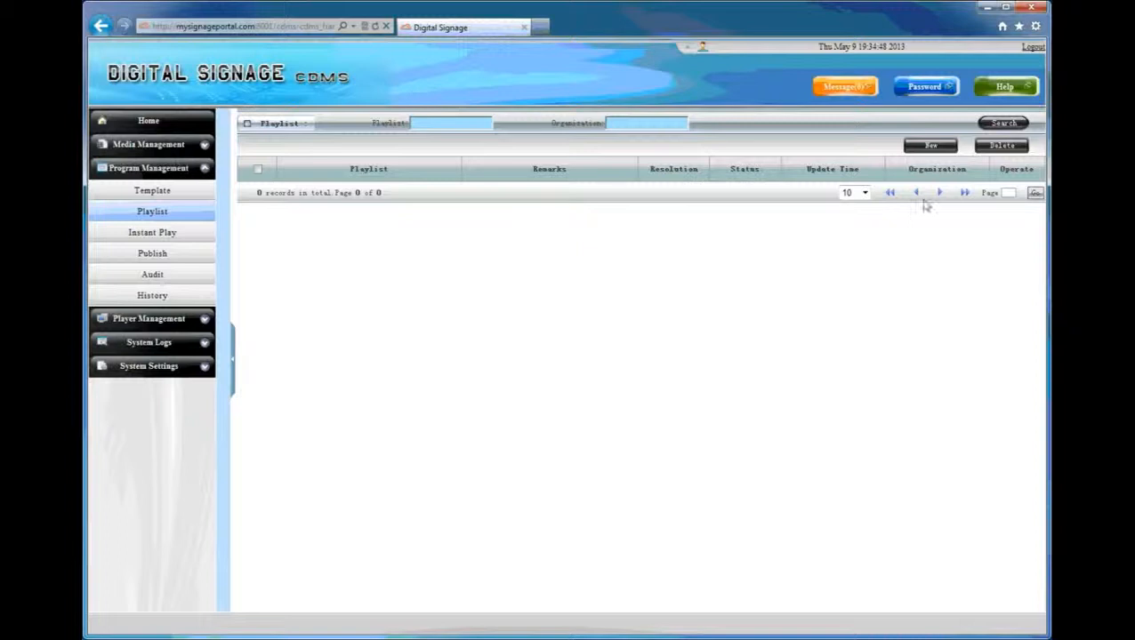
click(947, 151)
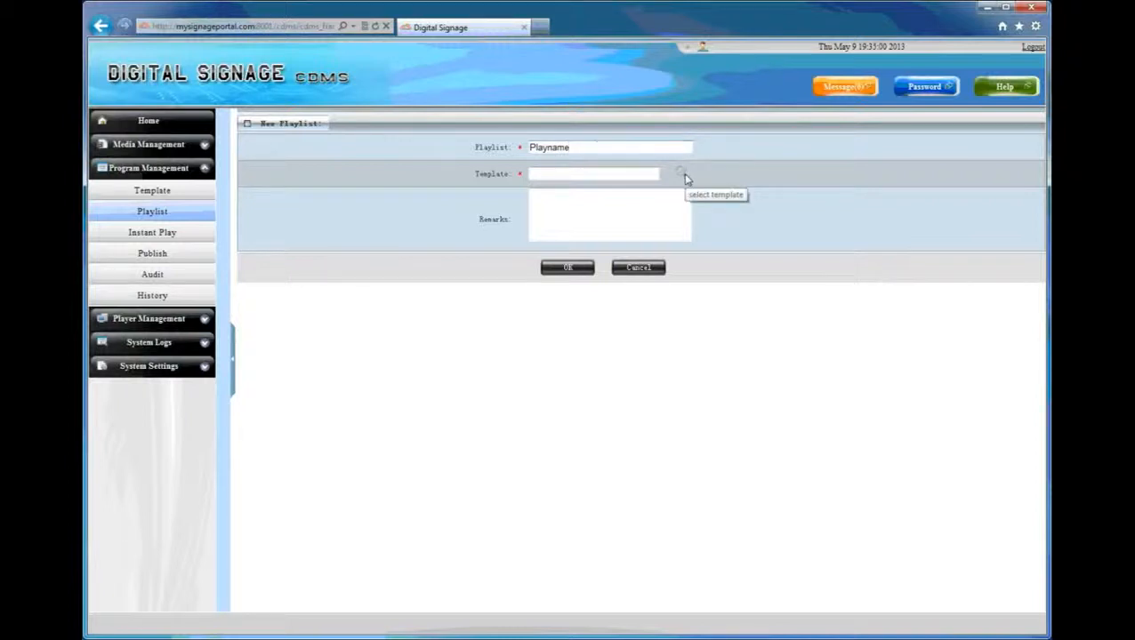
click(681, 174)
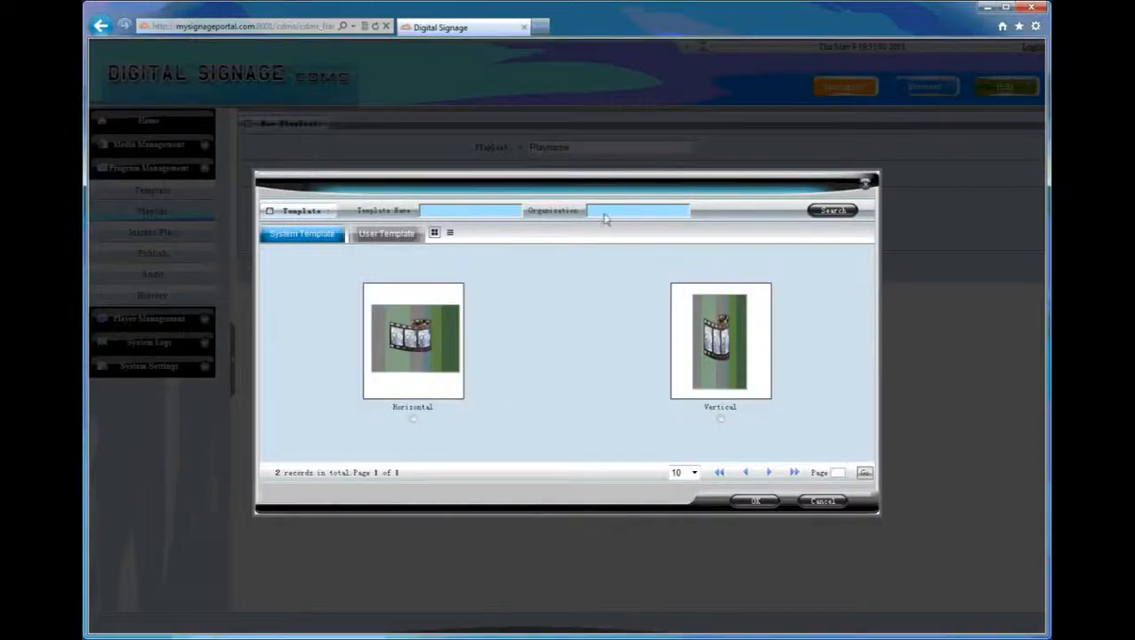
click(391, 235)
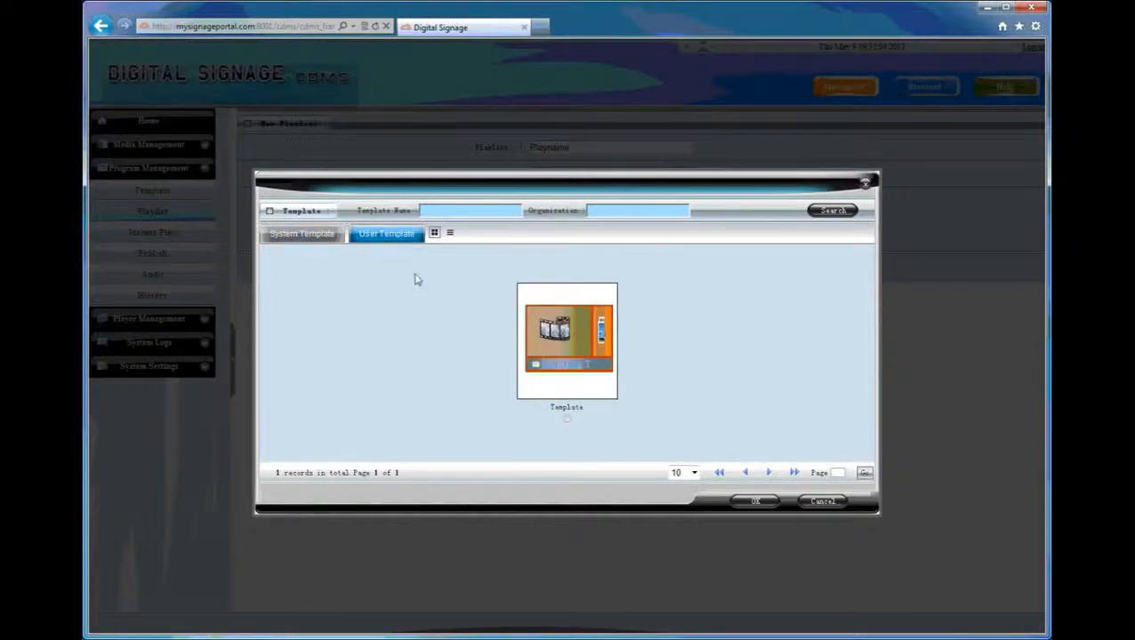
click(567, 419)
click(749, 503)
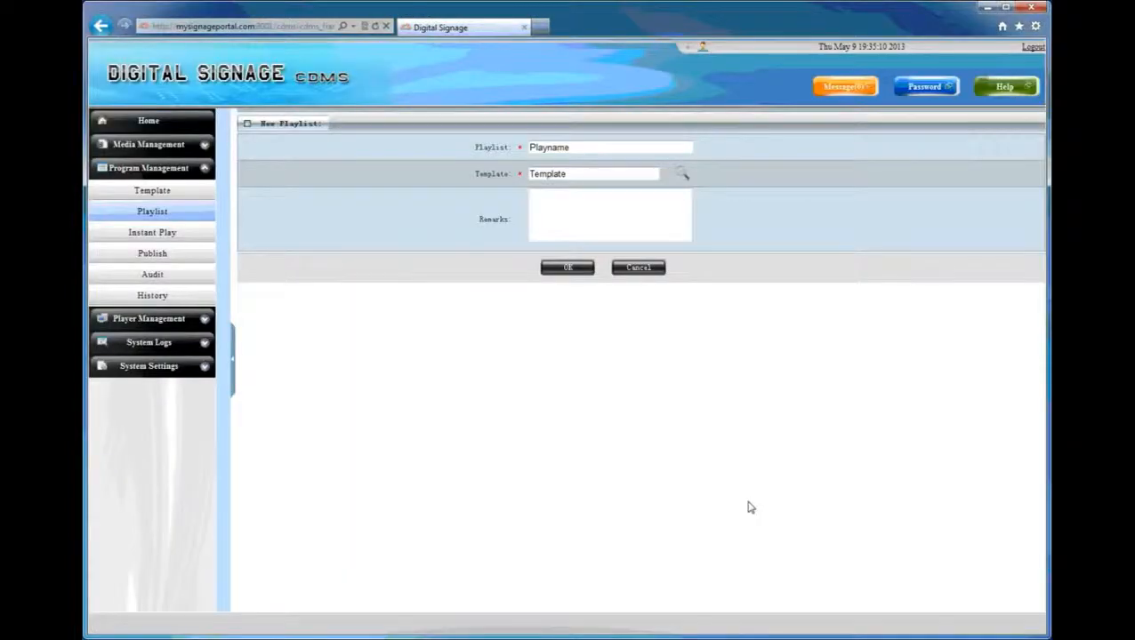
click(569, 268)
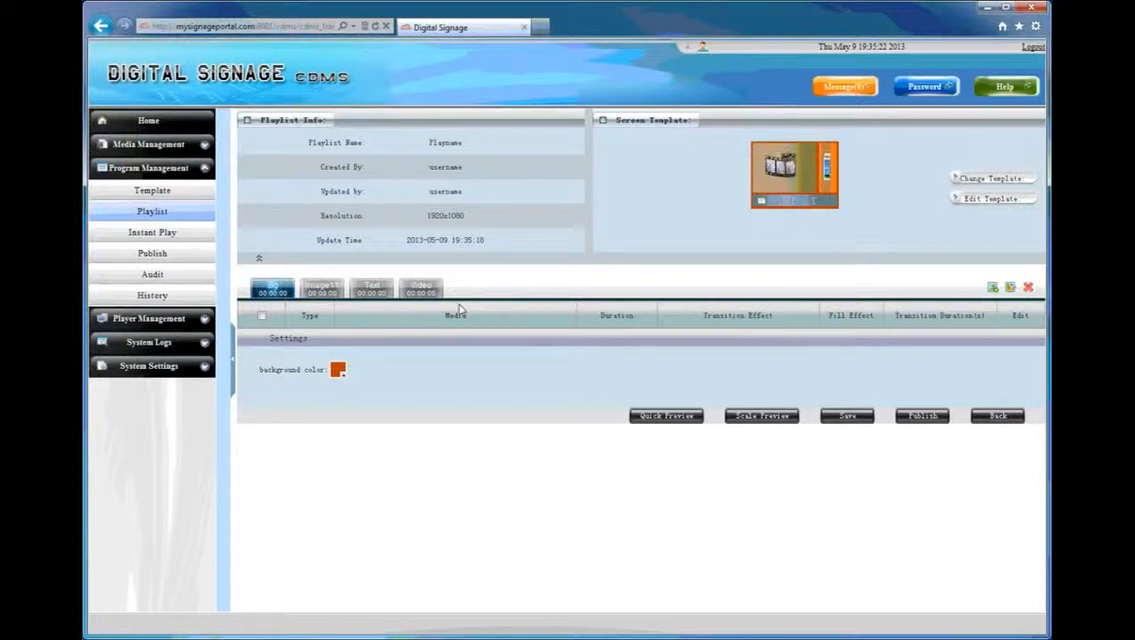
click(339, 372)
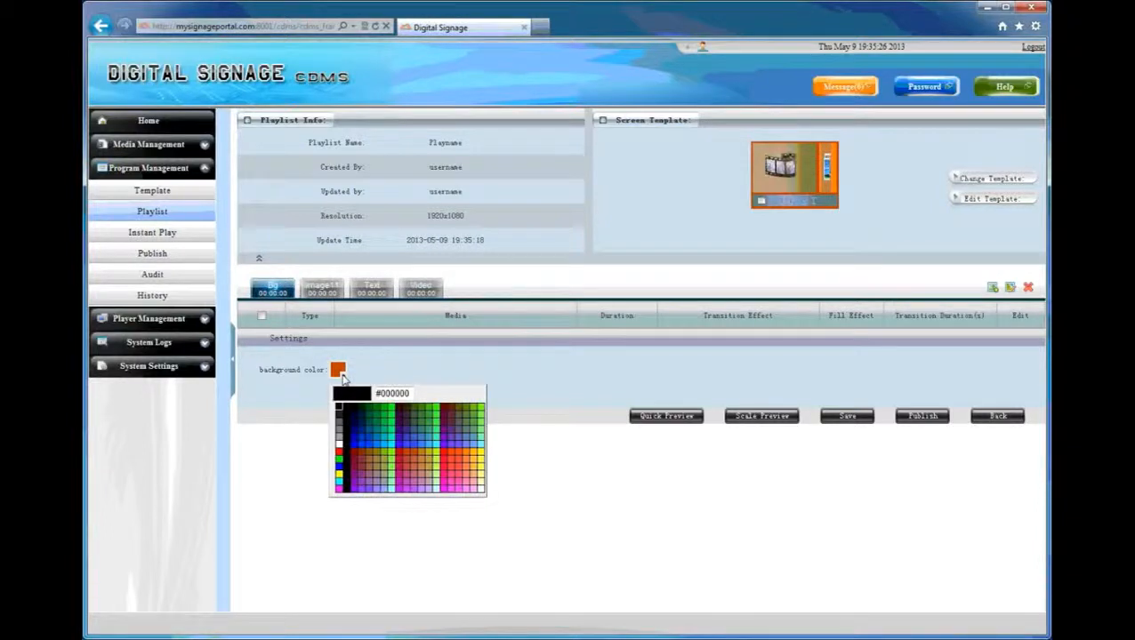
click(344, 378)
click(343, 378)
- Add 1920 advert.mp4 to the playlist's Video region
click(421, 289)
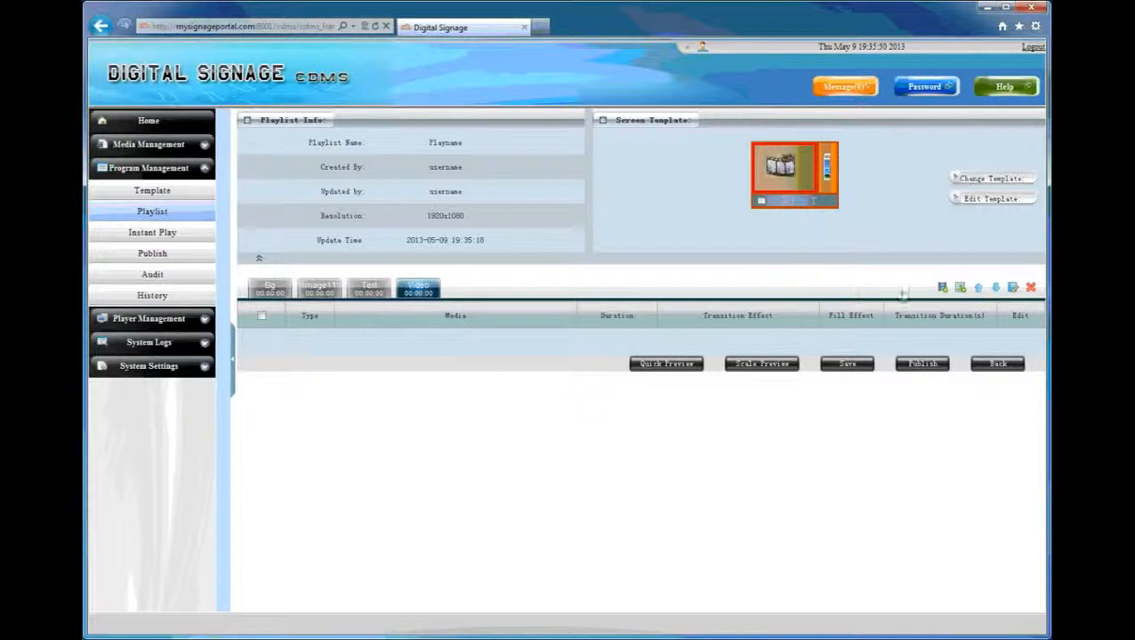
click(942, 289)
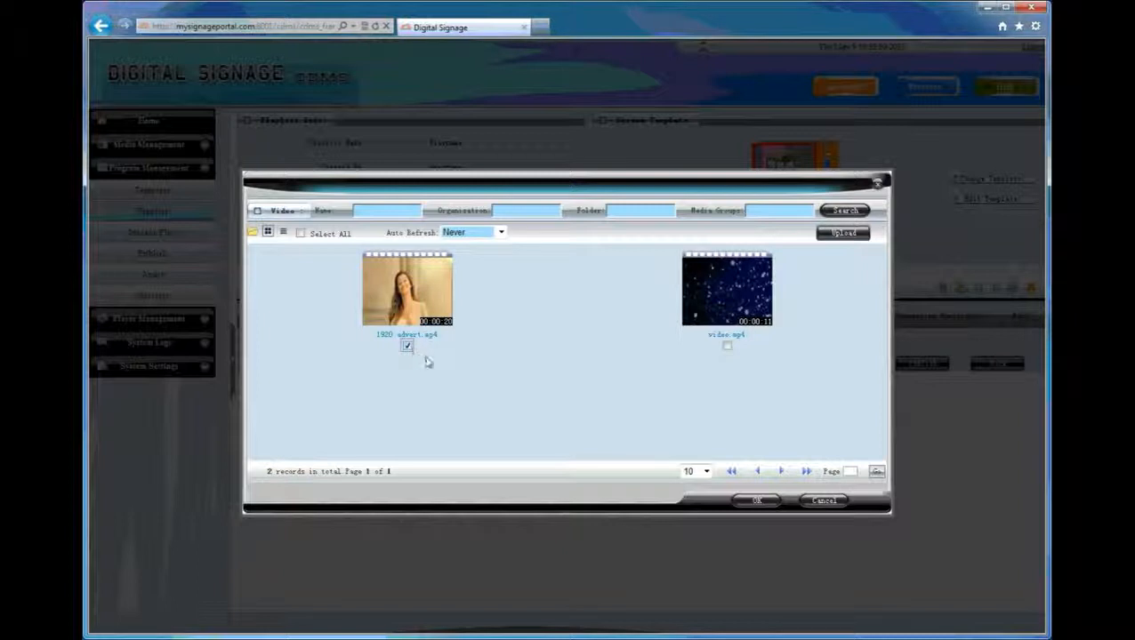
click(755, 503)
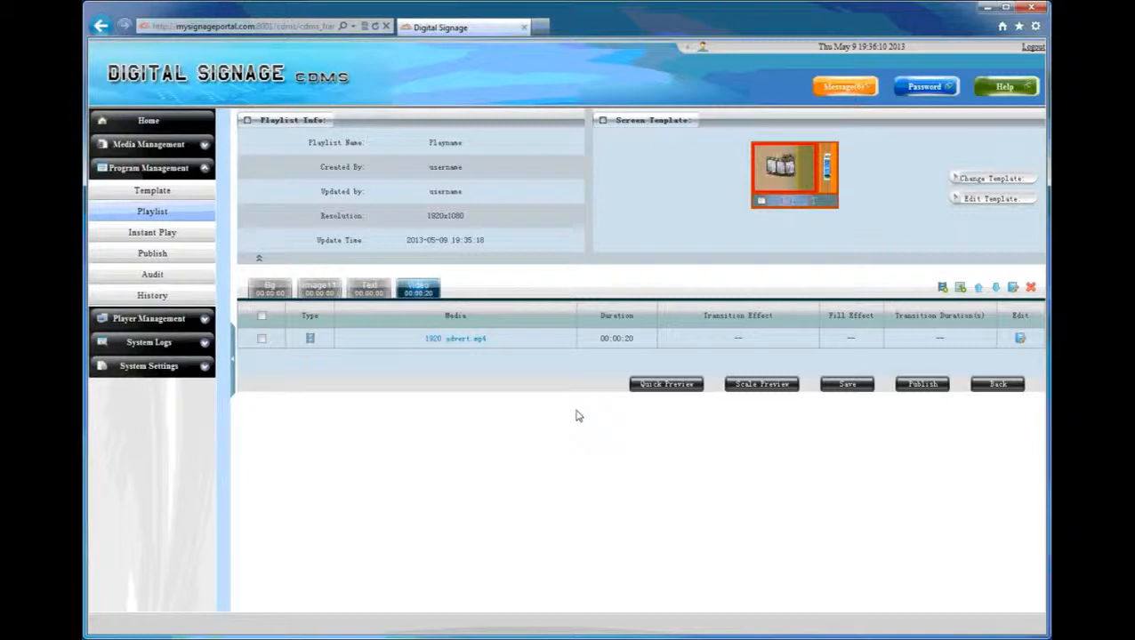
- Add the images side.jpg and side2.jpg to the playlist's Image11 region
click(322, 289)
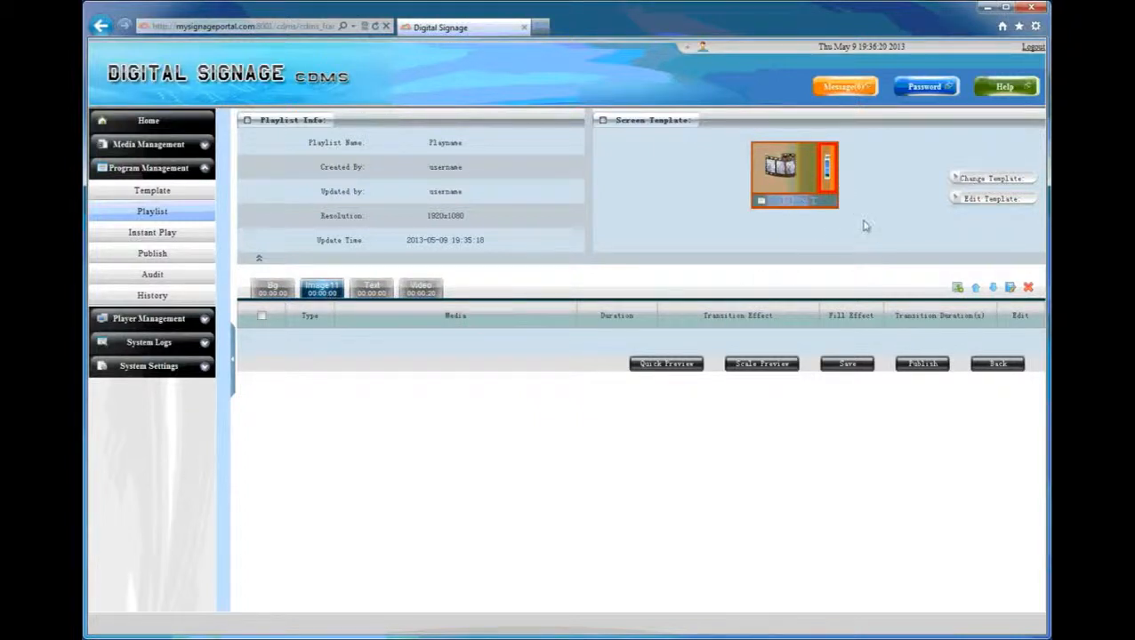
click(956, 290)
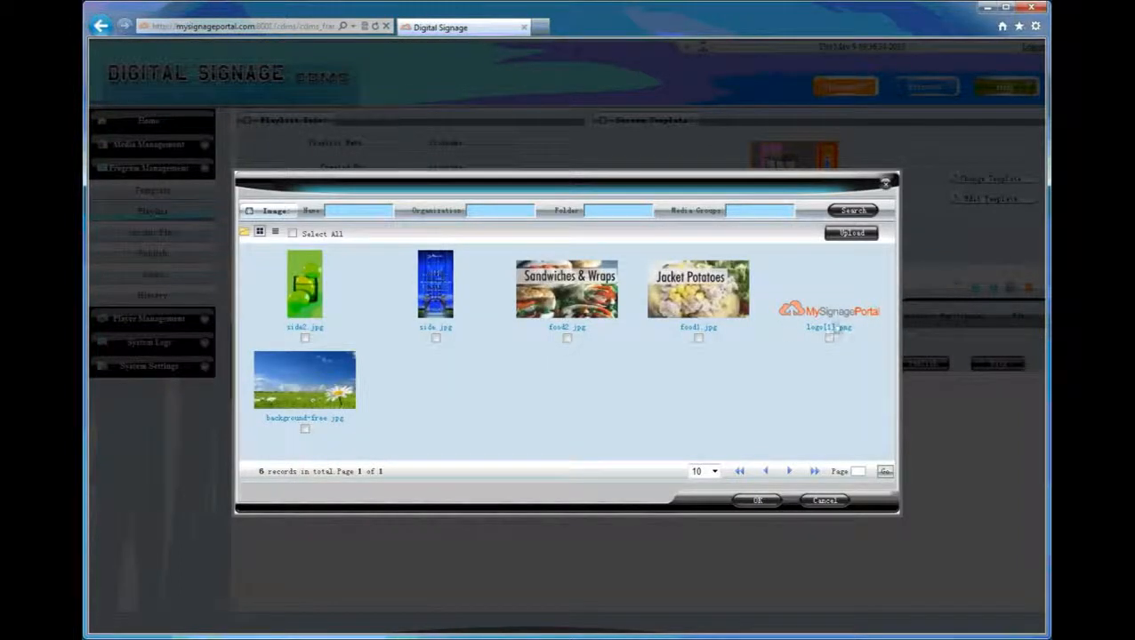
click(435, 338)
click(305, 338)
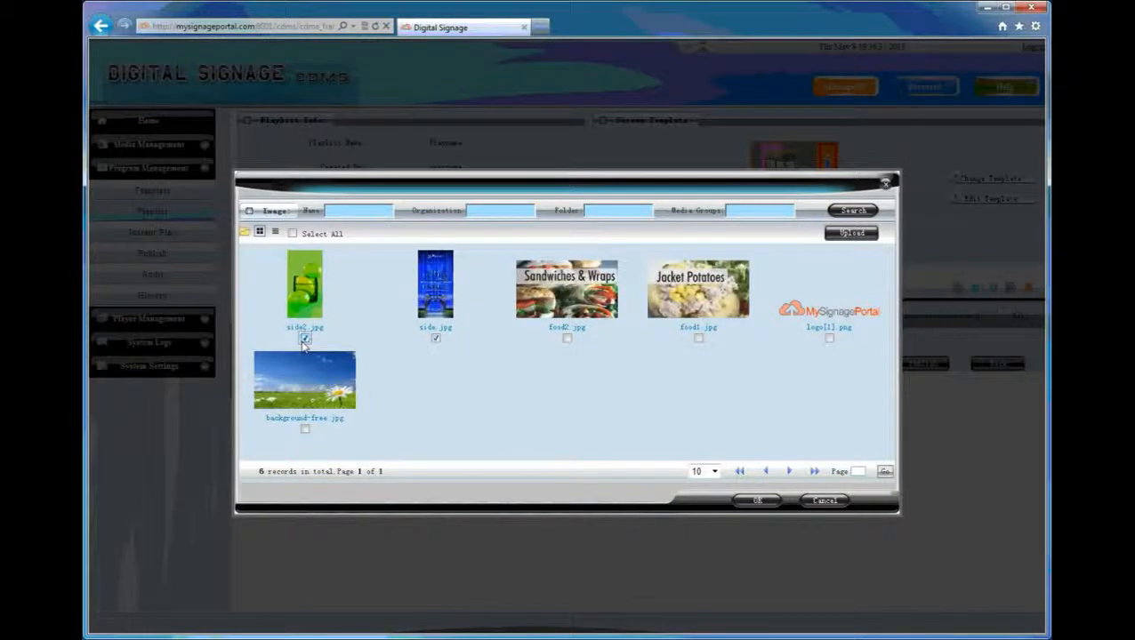
click(757, 502)
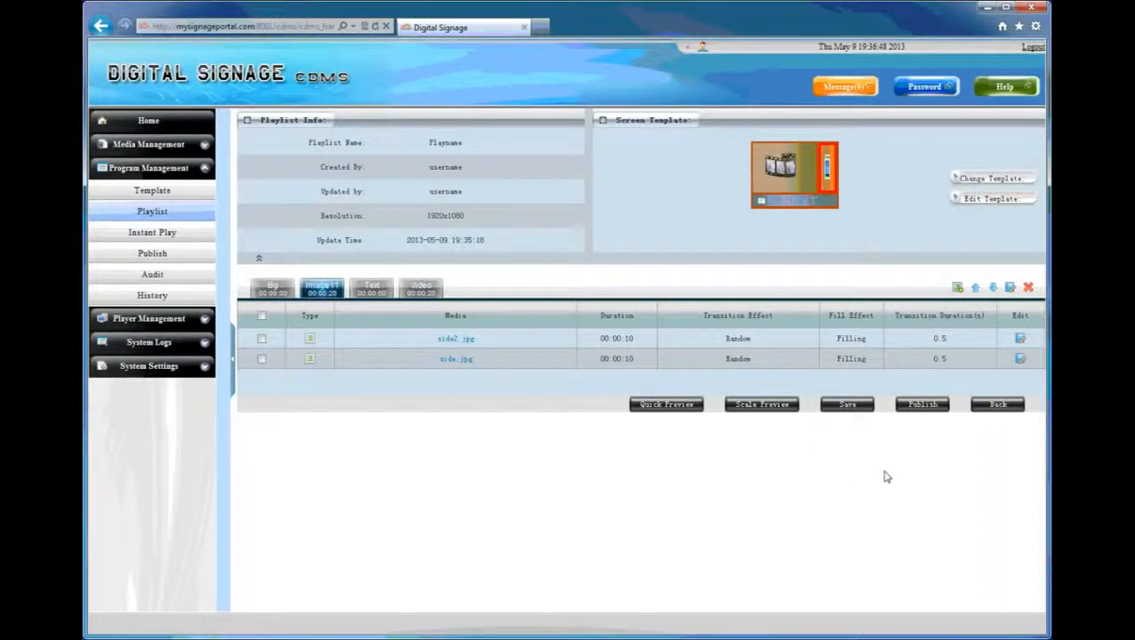
- Edit side2.jpg in the image region, choose Filling as its fill effect and accept the media settings
click(1020, 340)
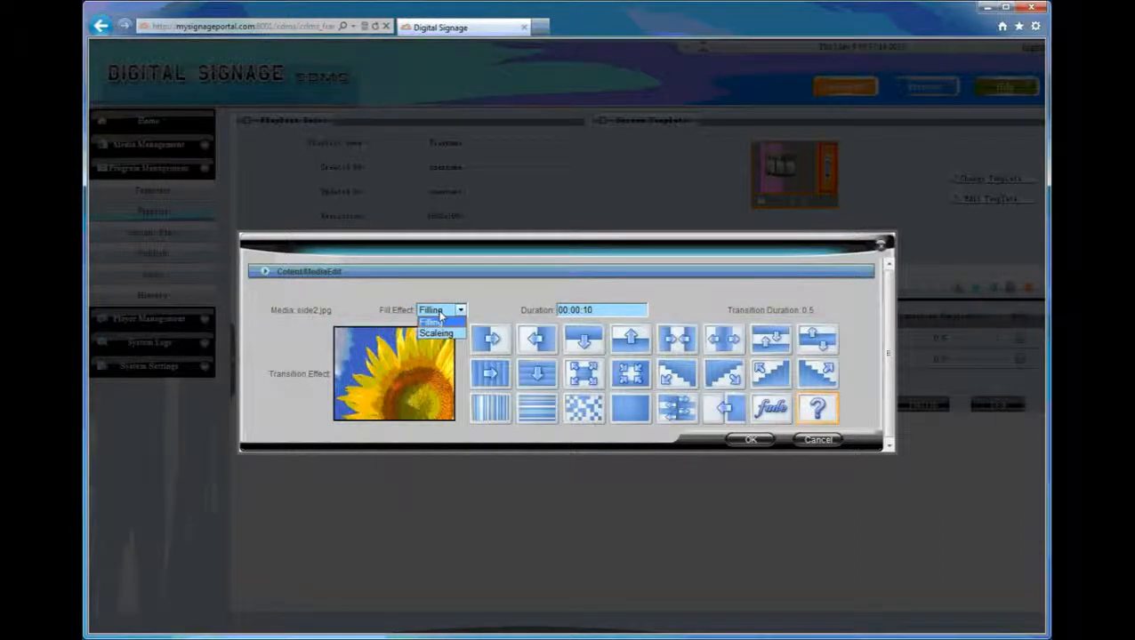
click(440, 318)
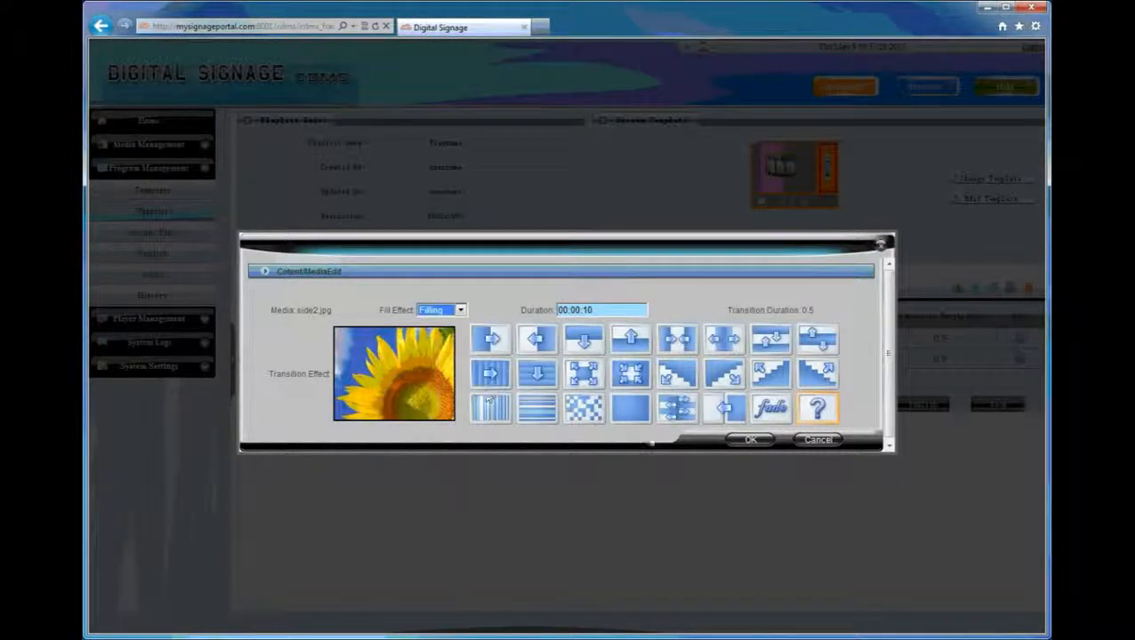
click(750, 441)
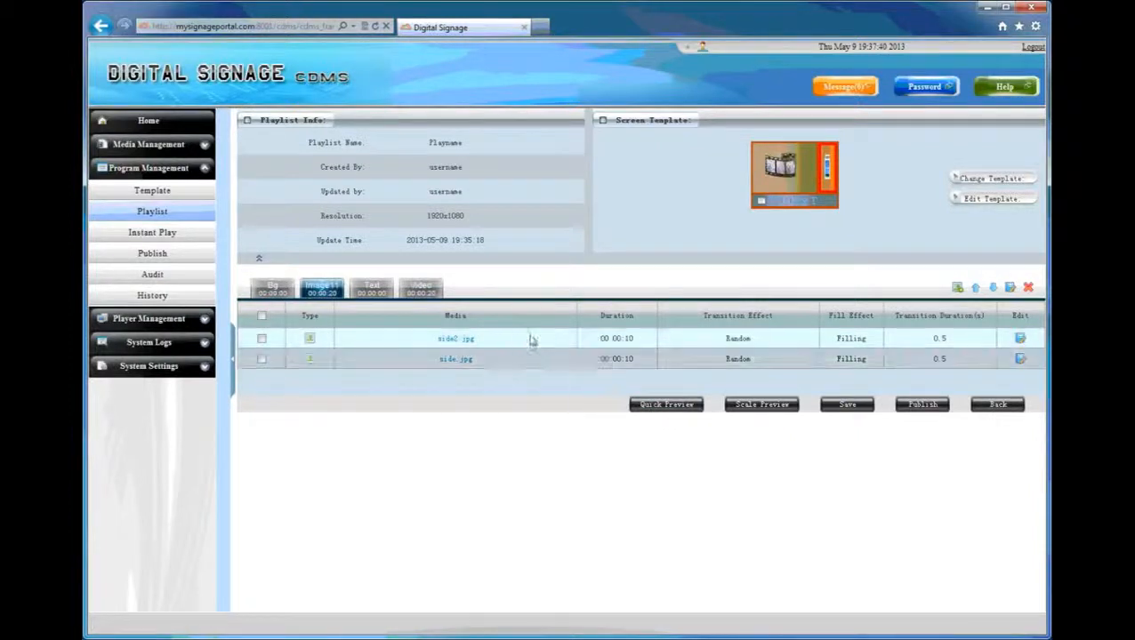
- Set the font size of the playlist's Text region to 60px
click(374, 289)
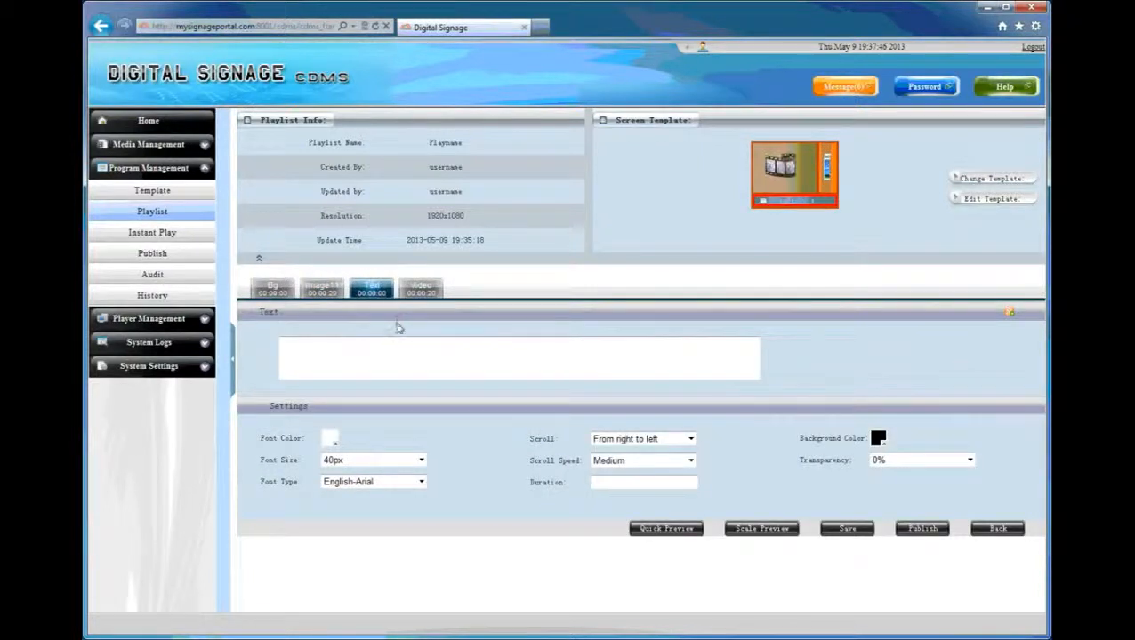
click(425, 462)
click(410, 498)
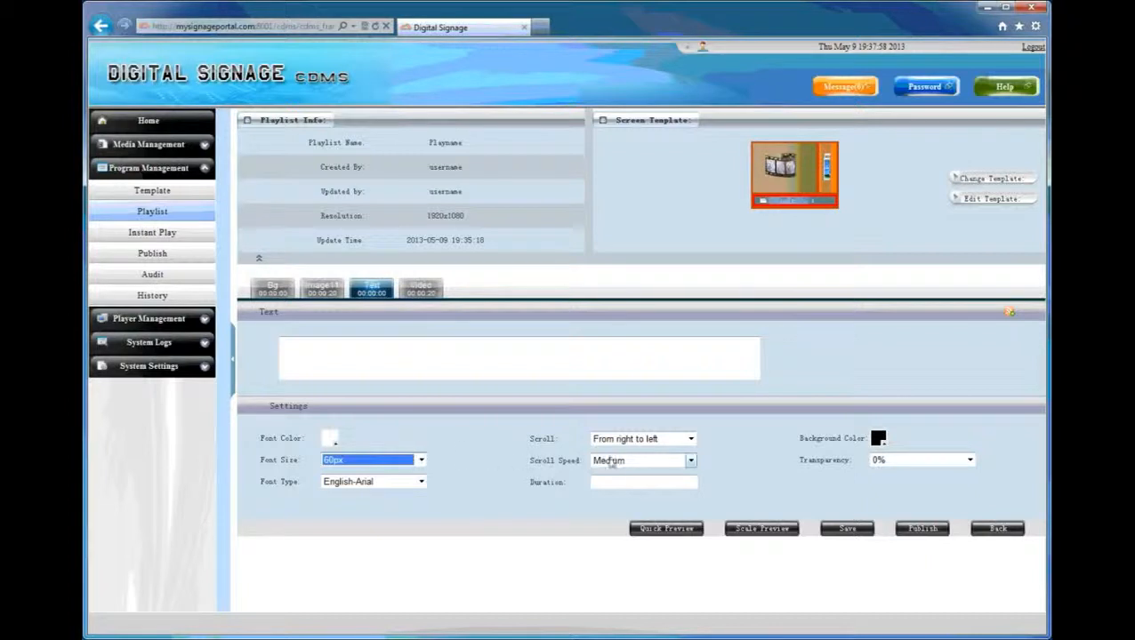
- Give the text region background colour #0000FF with 100% transparency, and set its scroll speed to Slow
click(878, 439)
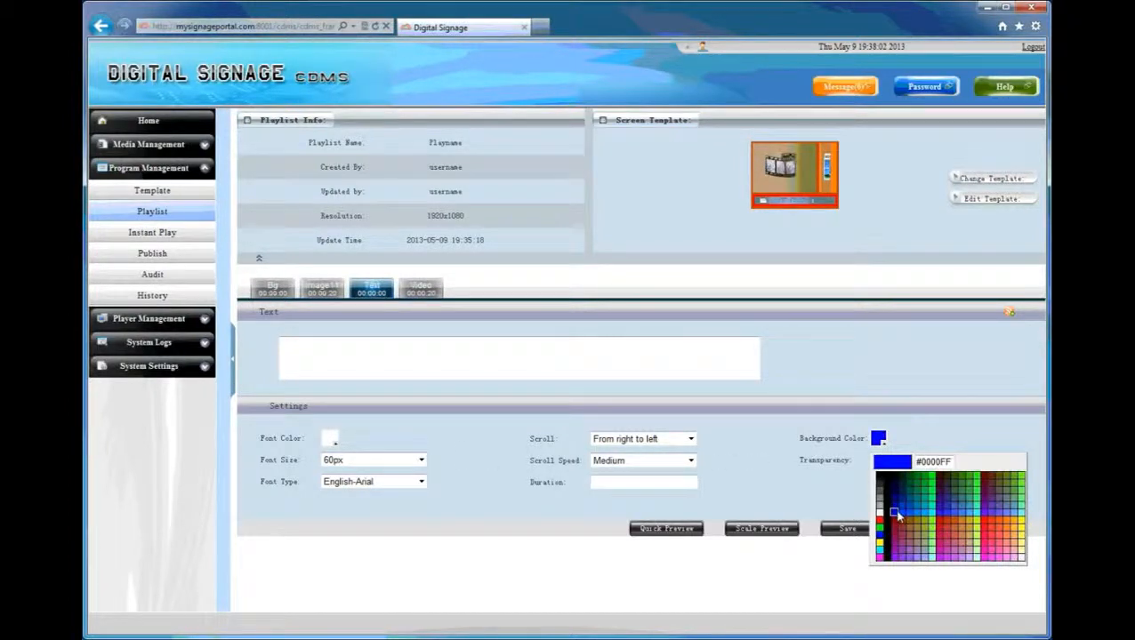
click(895, 514)
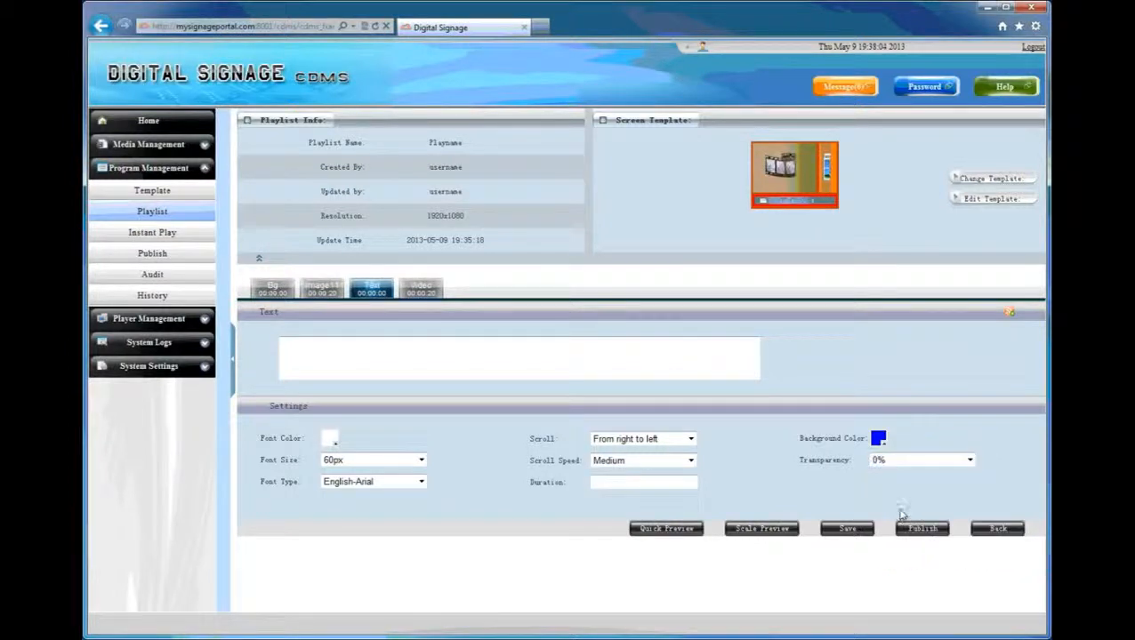
click(925, 462)
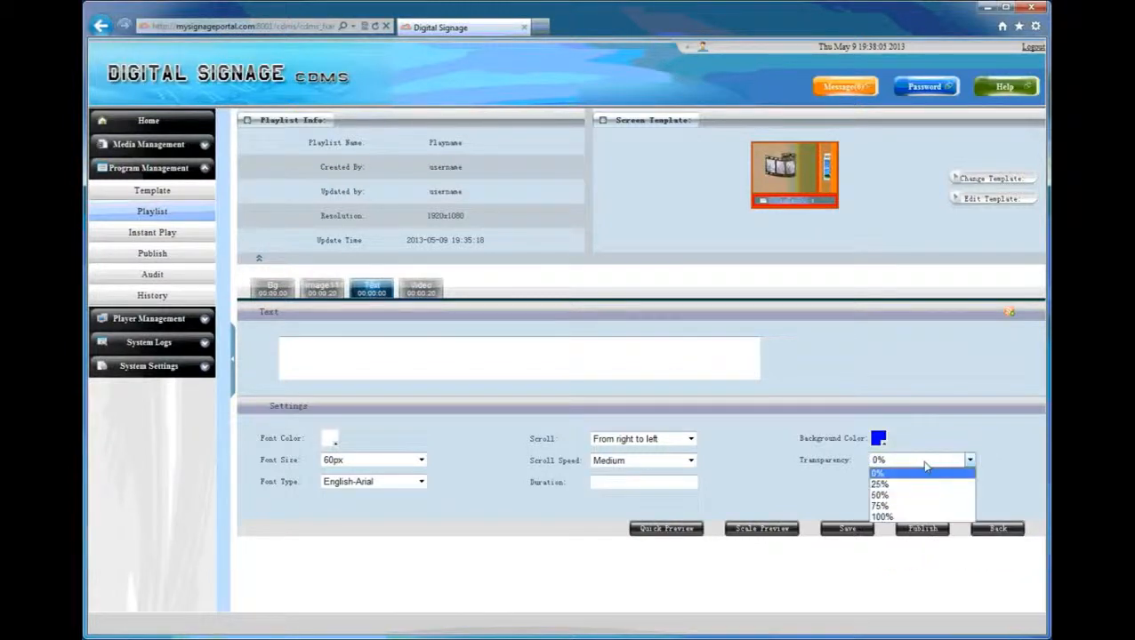
click(917, 517)
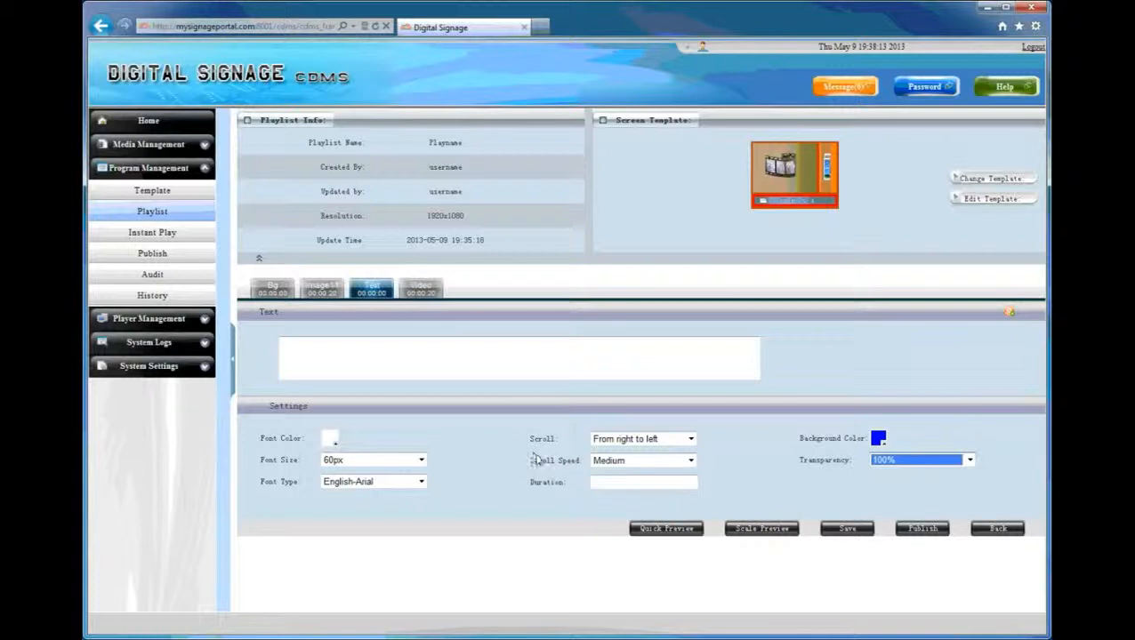
click(605, 461)
click(609, 474)
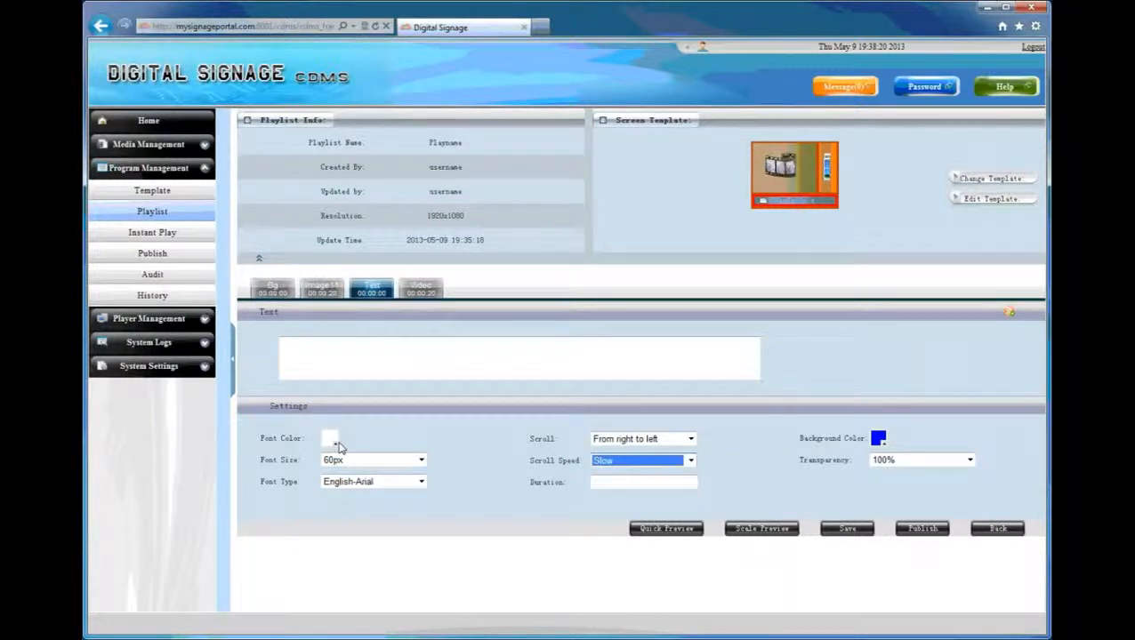
click(339, 368)
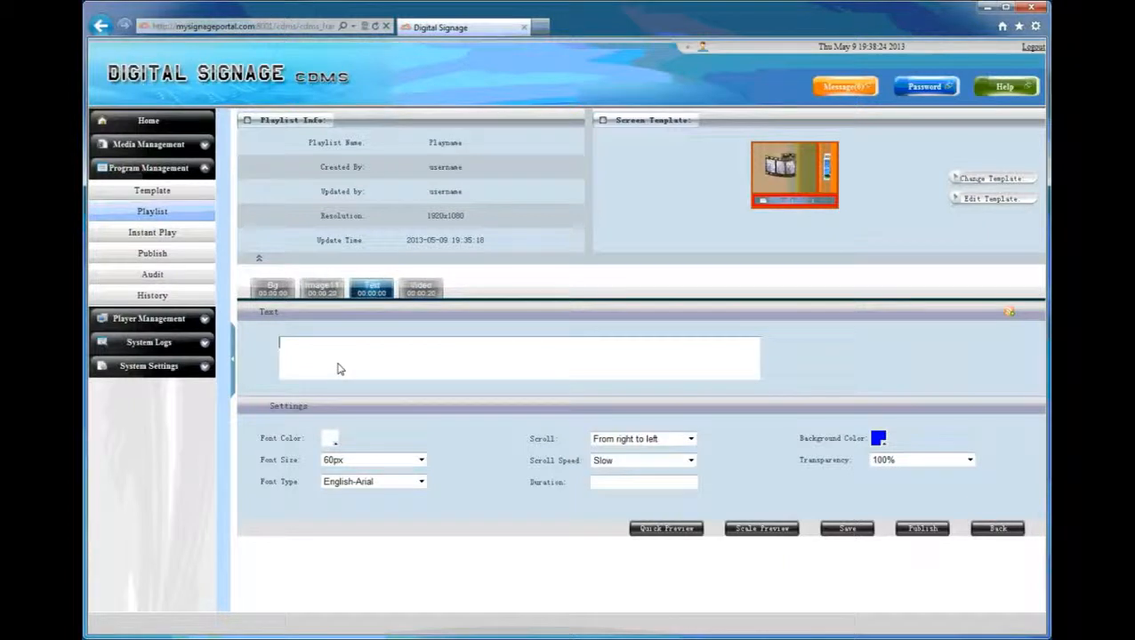
text(This message is a t)
key(BackSpace)
key(BackSpace)
key(BackSpace)
key(BackSpace)
key(BackSpace)
key(BackSpace)
key(BackSpace)
key(BackSpace)
key(BackSpace)
key(BackSpace)
key(BackSpace)
key(BackSpace)
key(BackSpace)
key(BackSpace)
key(BackSpace)
key(BackSpace)
key(BackSpace)
key(BackSpace)
key(BackSpace)
key(BackSpace)
- Use the News RSS feed as the content of the text region
click(1010, 314)
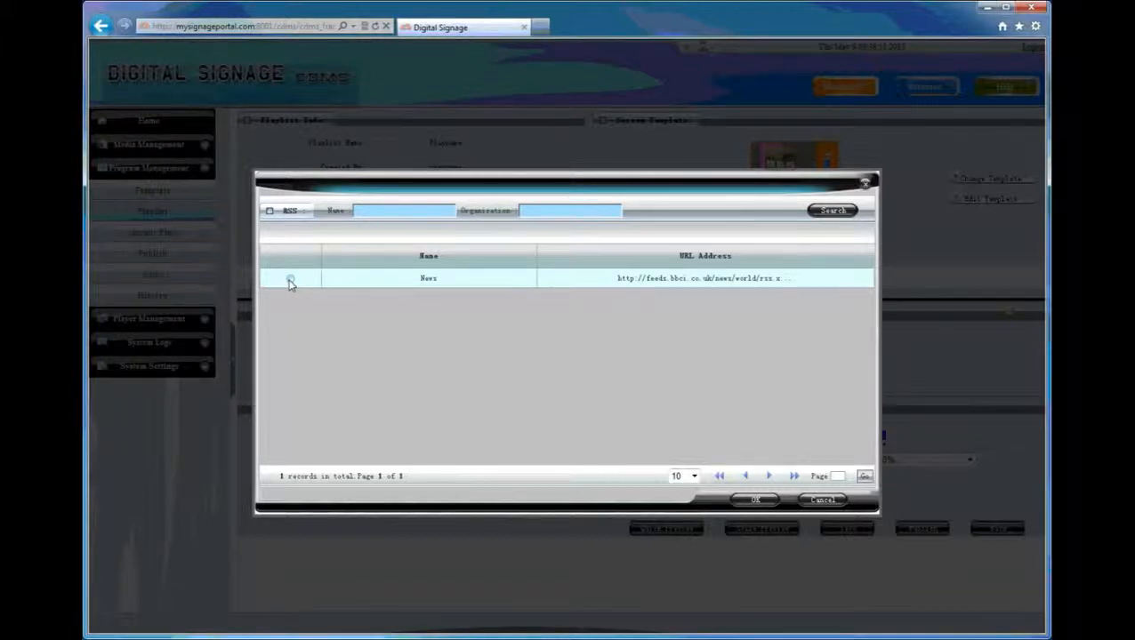
click(751, 502)
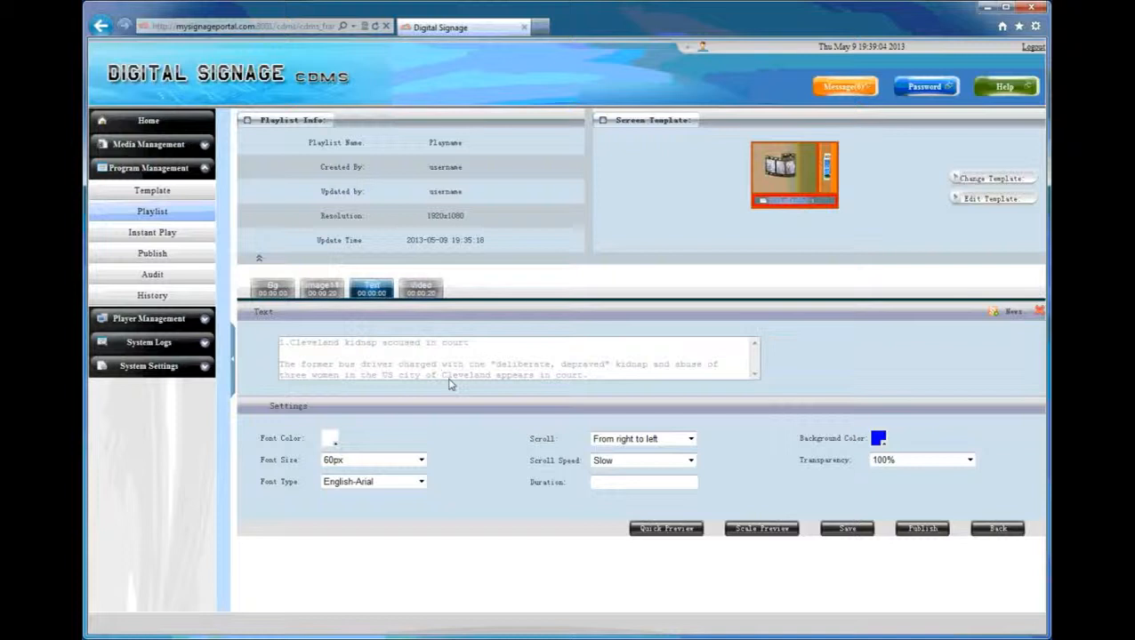
- Run a quick preview of the playlist, close it and save the playlist
click(639, 530)
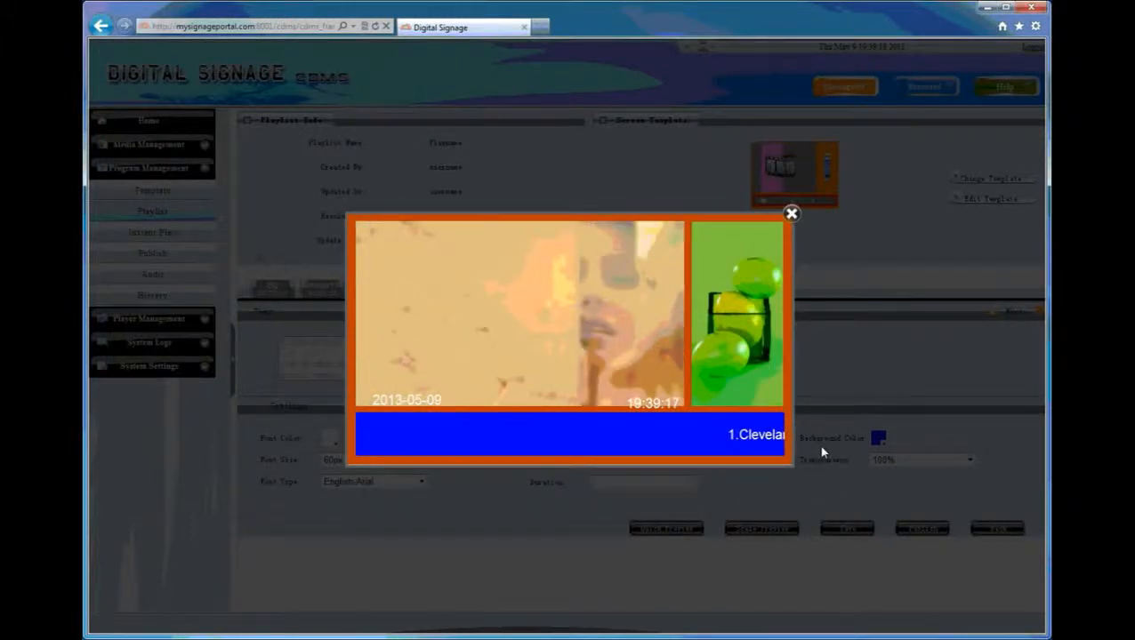
click(791, 214)
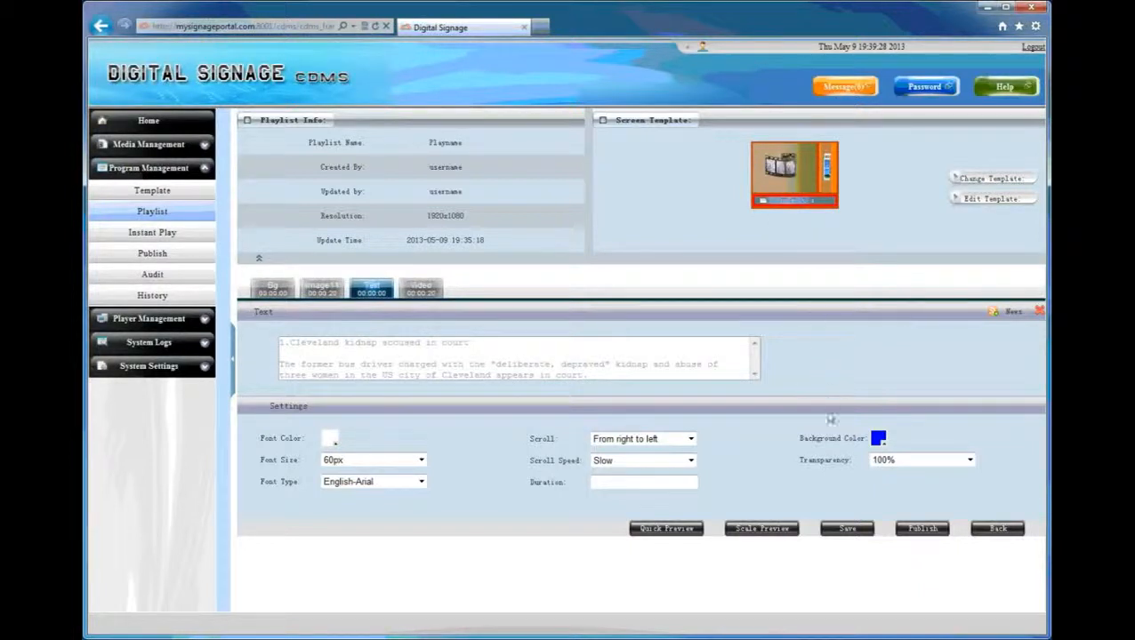
click(848, 529)
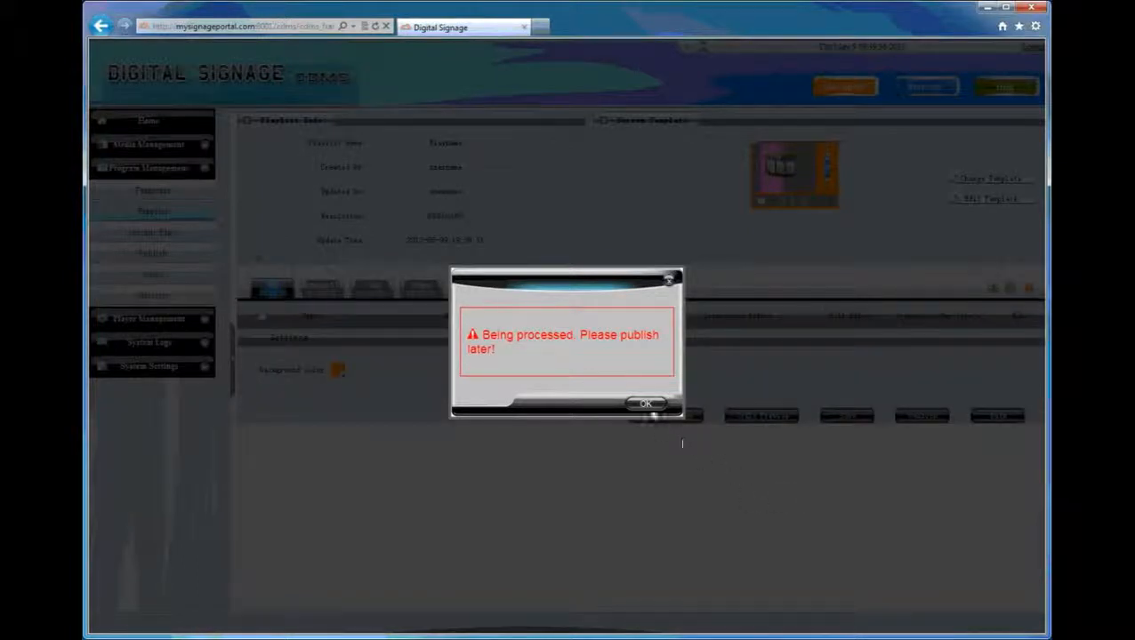
click(645, 404)
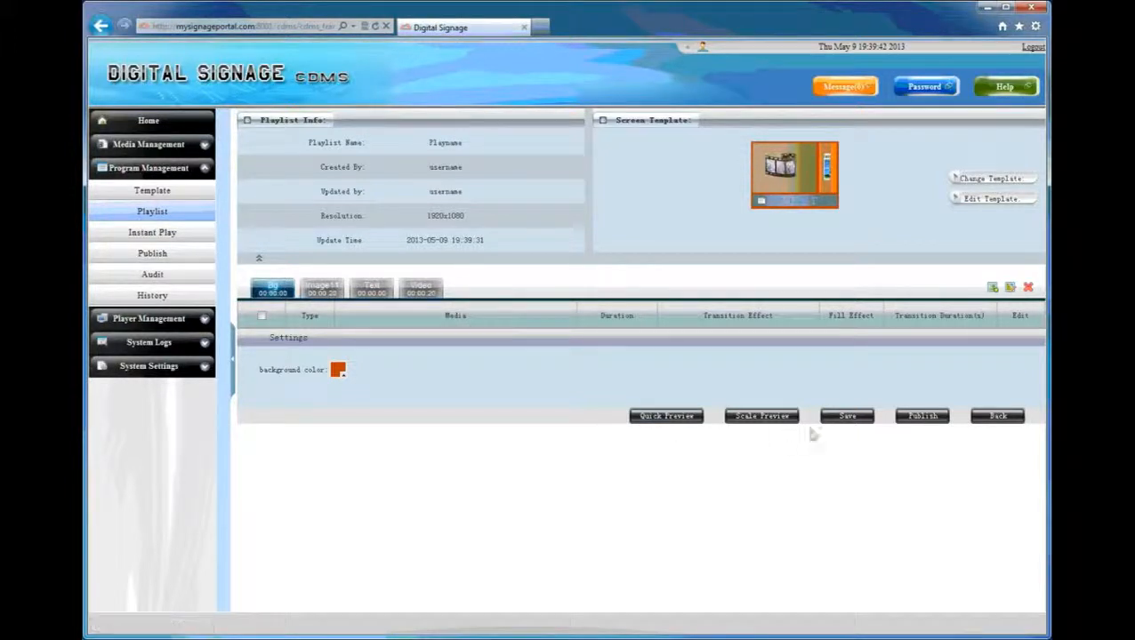
- Start publishing the Playname playlist and set its expiration date to 2014-05-09
click(921, 416)
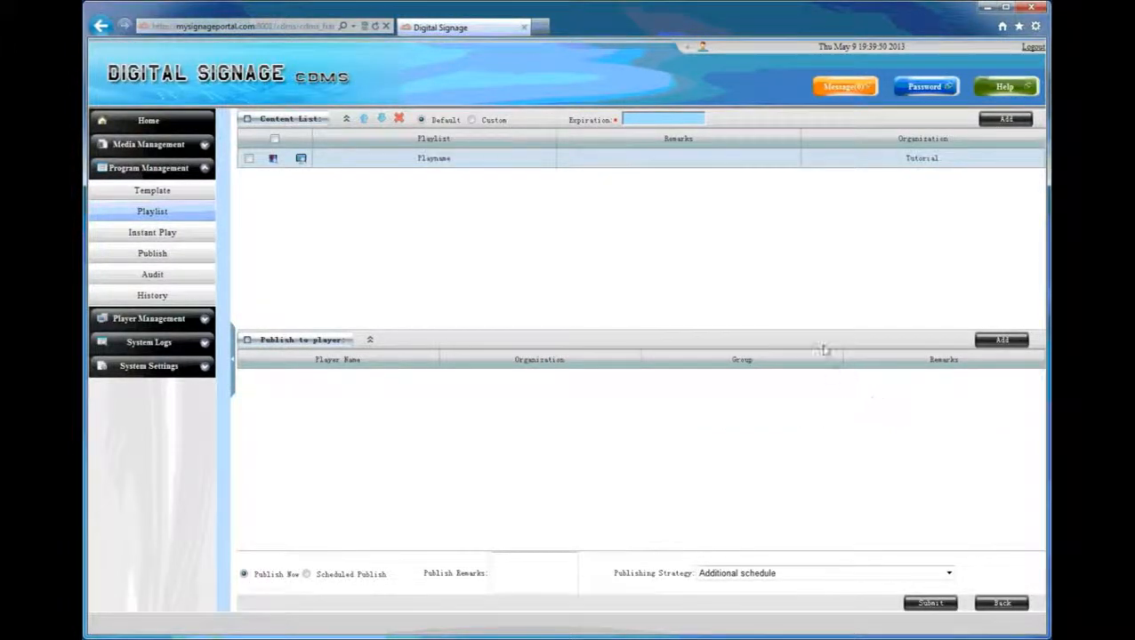
click(674, 122)
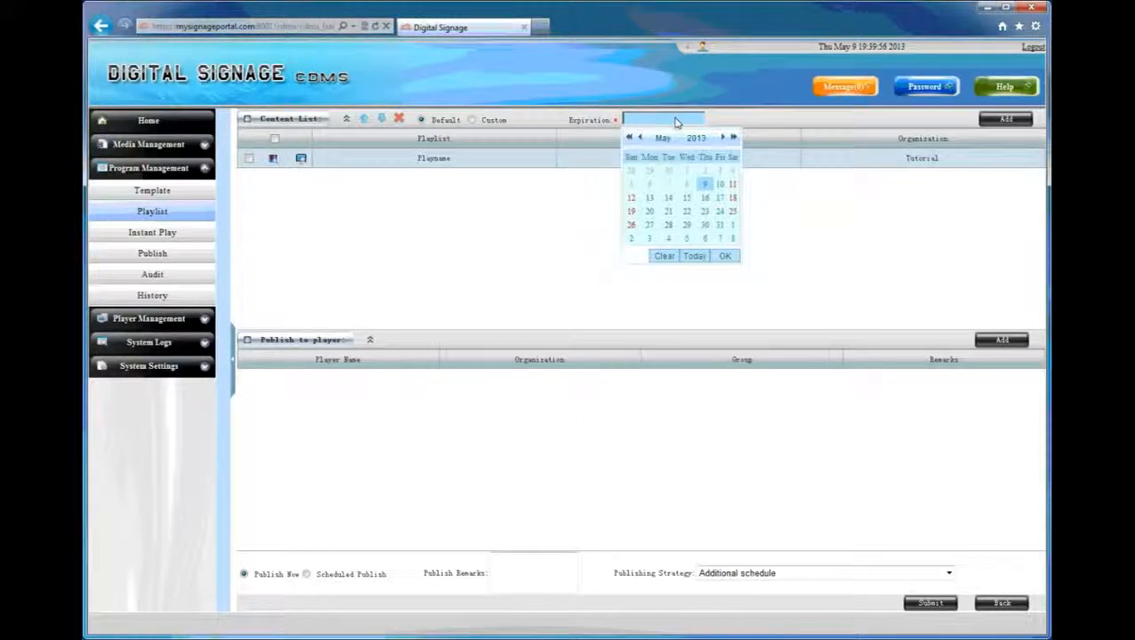
click(732, 138)
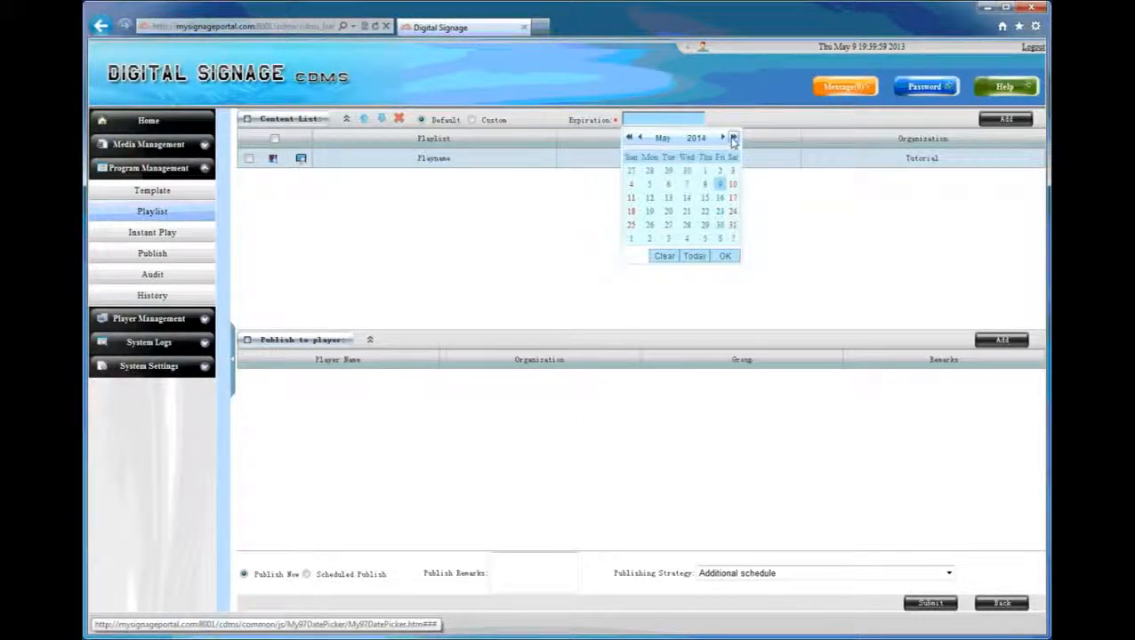
click(724, 257)
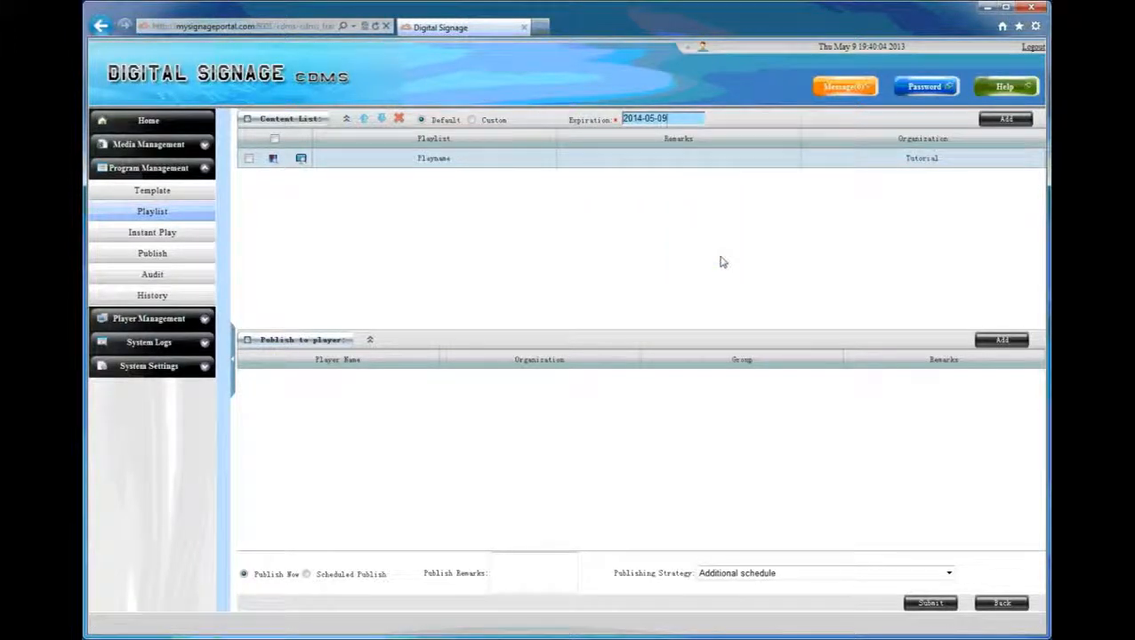
- Add the Reception player from the Tutorial organization as the publishing target
click(985, 345)
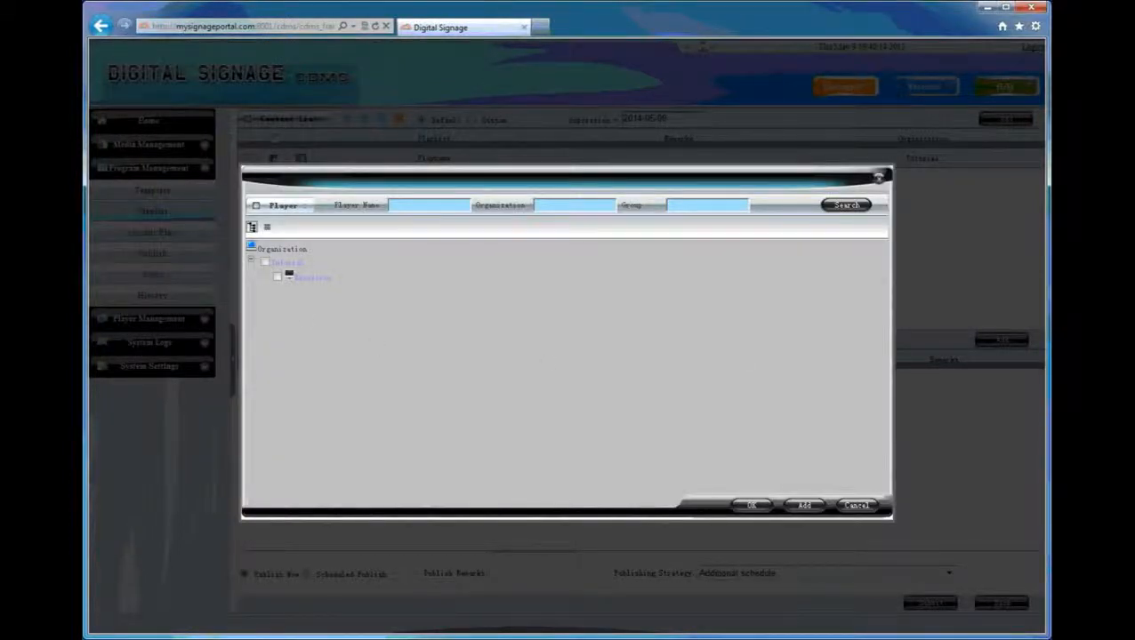
click(277, 277)
click(749, 505)
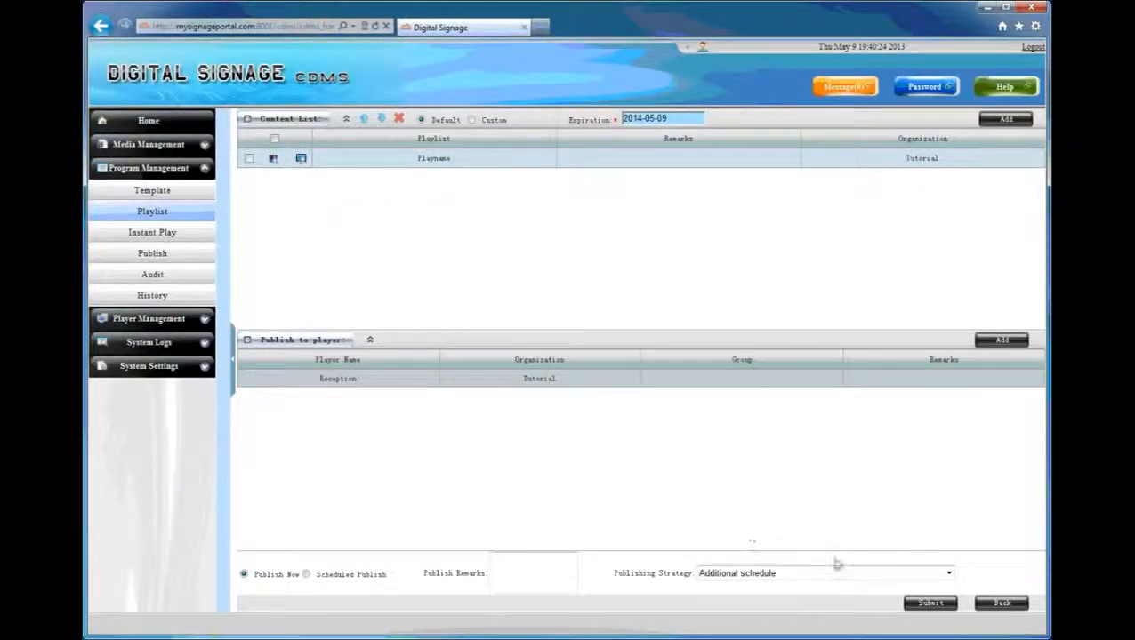
- Set the publishing strategy to Overwrite the player schedule and submit the publication
click(948, 575)
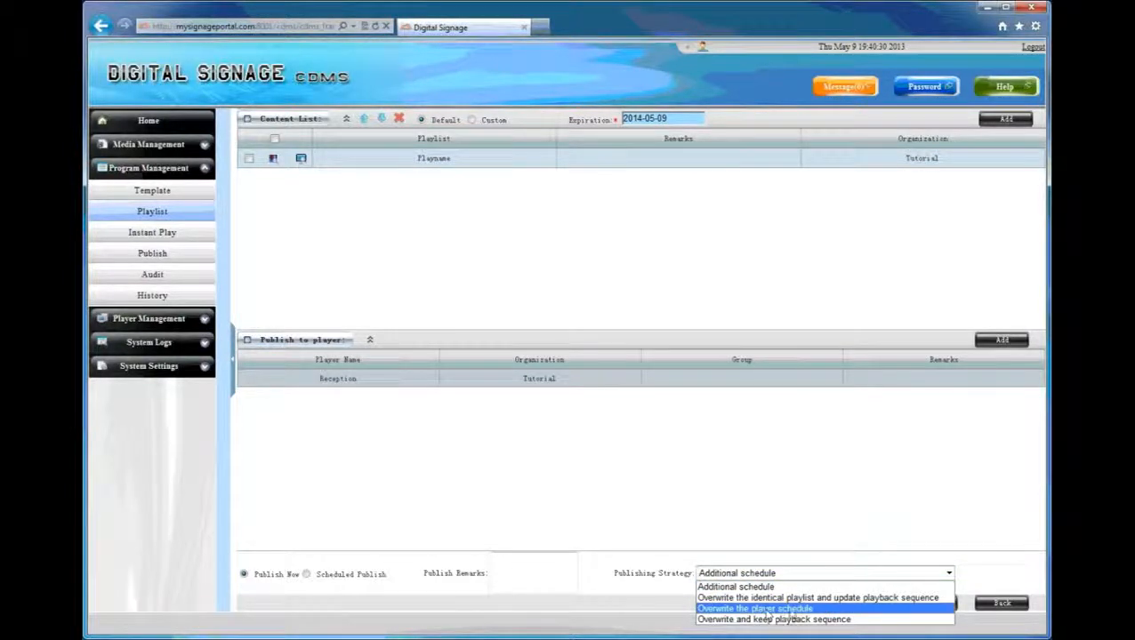
click(819, 611)
click(920, 607)
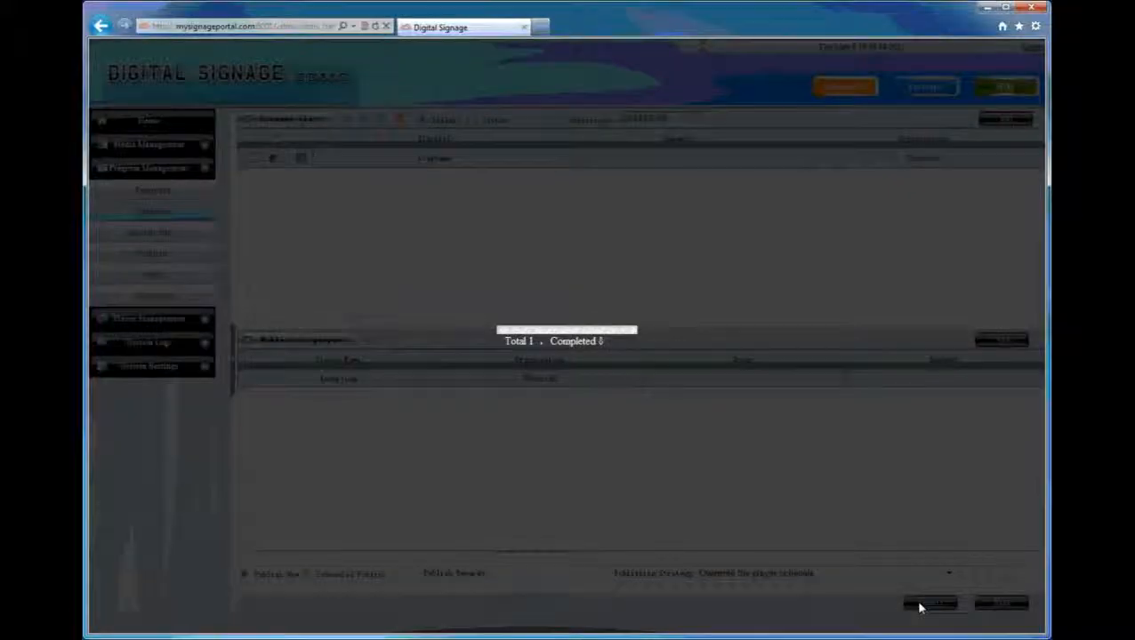